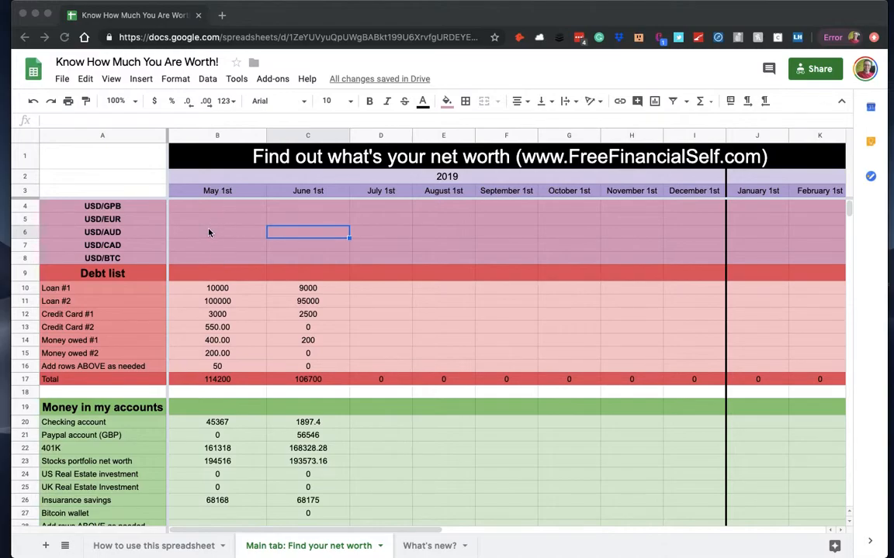
pyautogui.scroll(-1, 209, 234)
pyautogui.scroll(1, 209, 235)
pyautogui.click(447, 330)
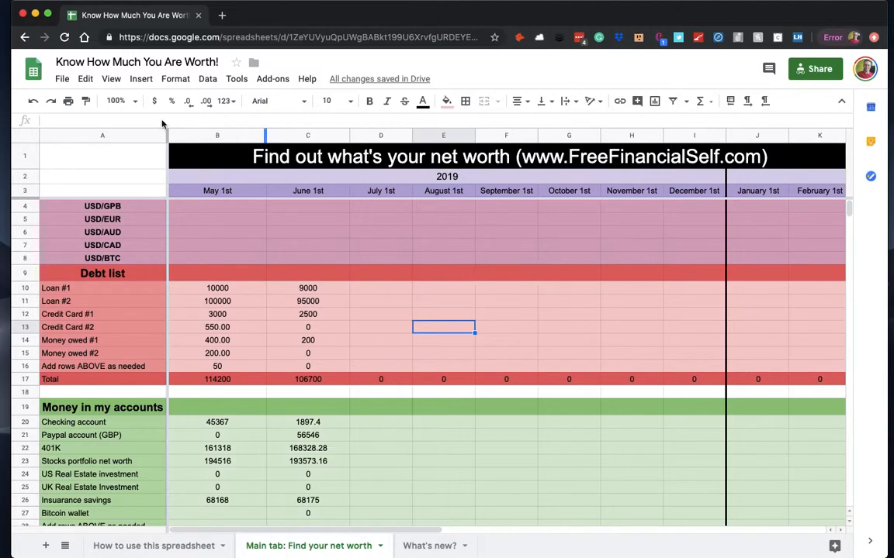
pyautogui.click(135, 234)
pyautogui.click(280, 234)
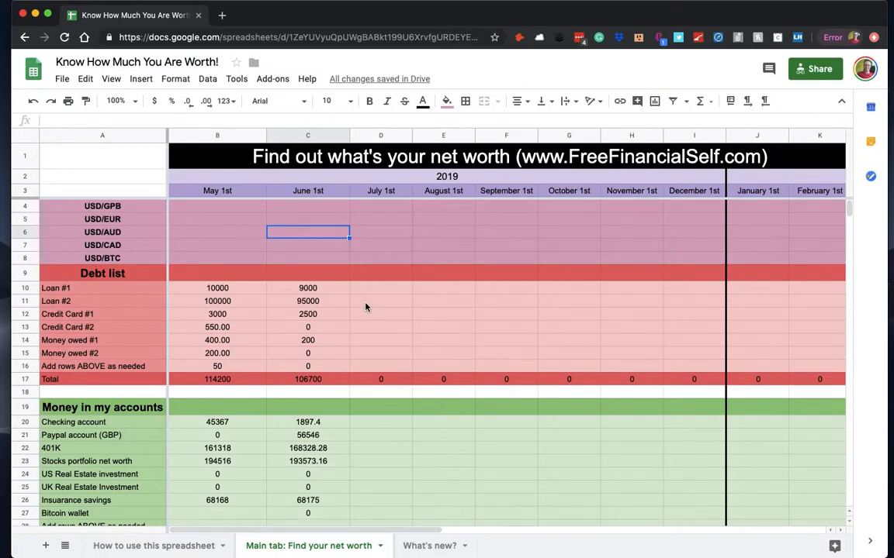
pyautogui.click(380, 317)
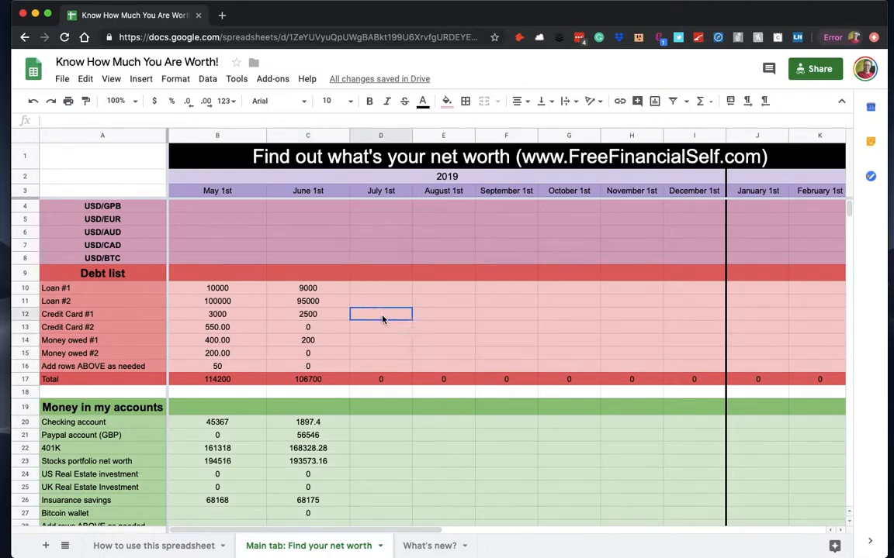
pyautogui.click(393, 341)
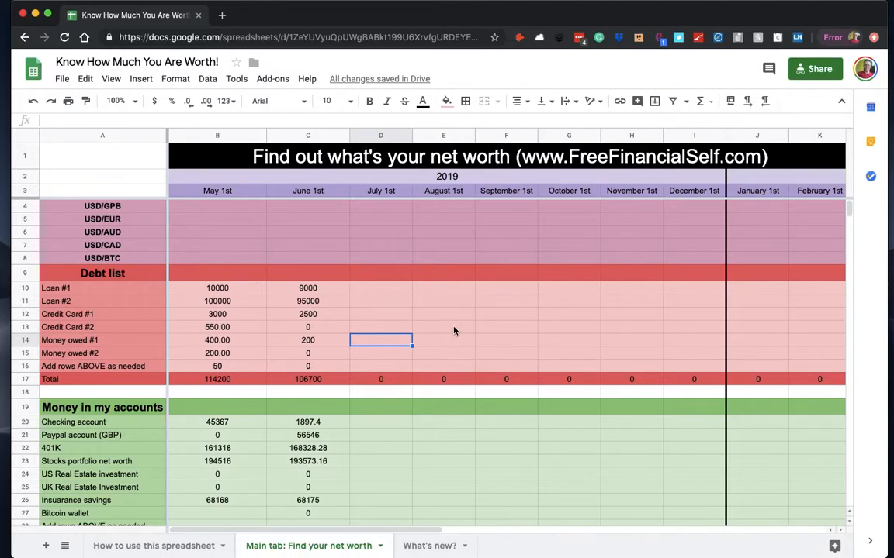
pyautogui.click(379, 313)
pyautogui.click(363, 232)
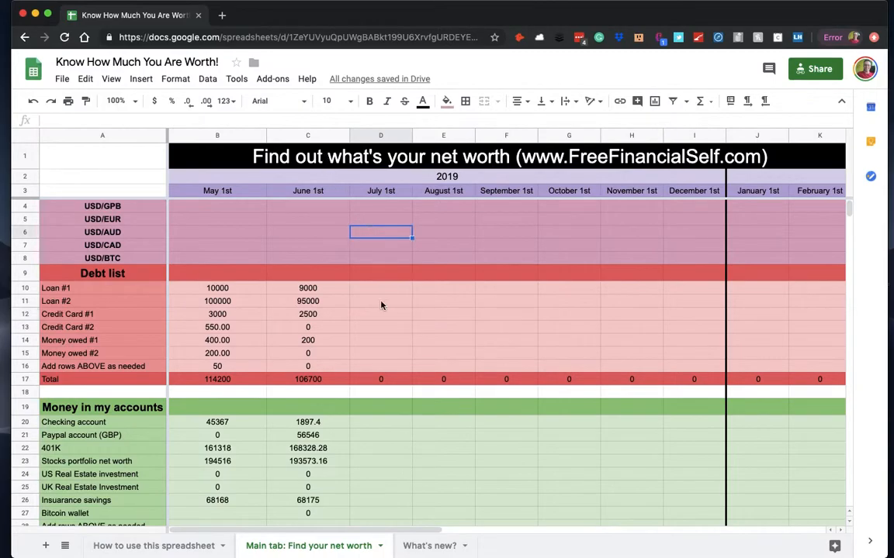
pyautogui.scroll(-3, 348, 487)
pyautogui.scroll(3, 232, 364)
# Step: Remove the multiplication by B4 from the May 1st Paypal account (GBP) formula, leaving =334
pyautogui.click(211, 435)
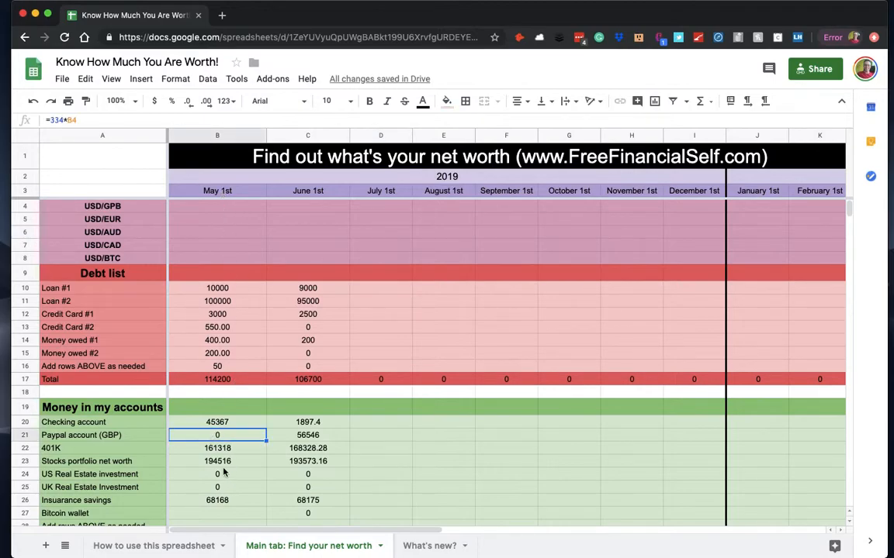
pyautogui.doubleClick(216, 435)
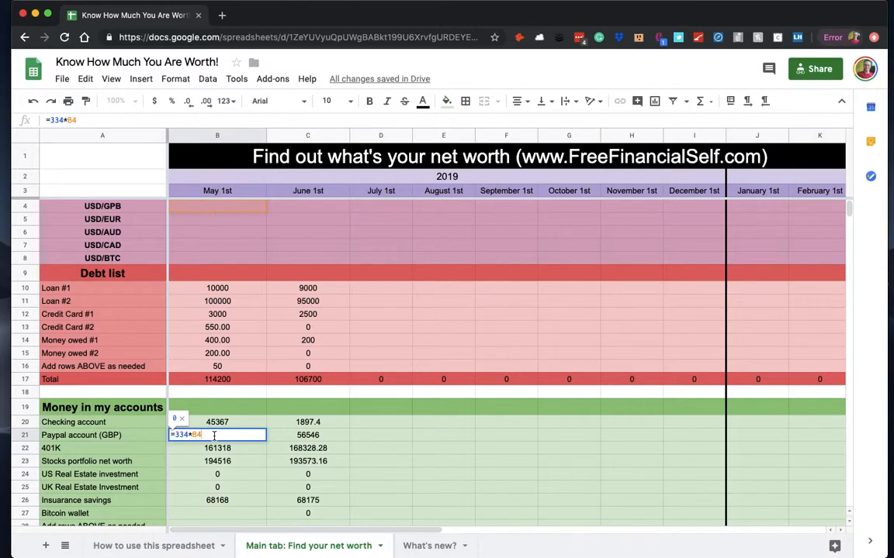
pyautogui.press('BackSpace')
pyautogui.press('BackSpace')
pyautogui.press('BackSpace')
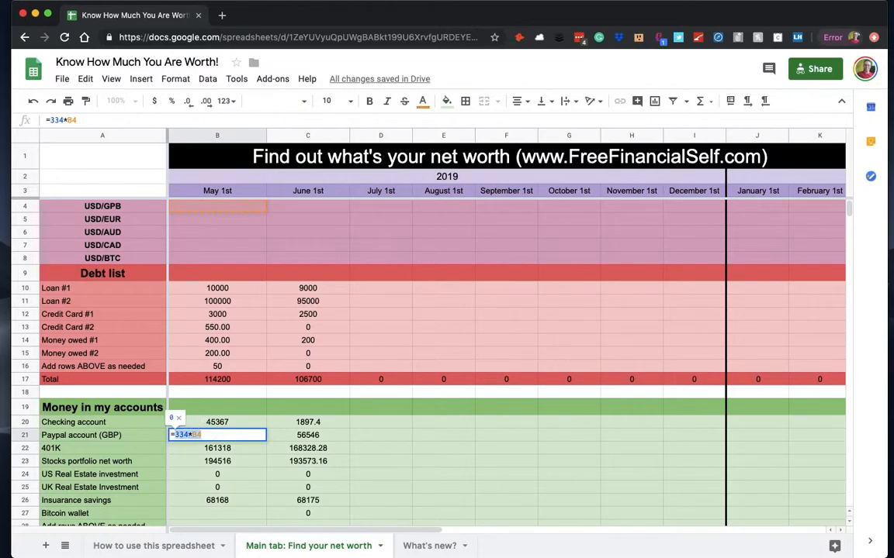
pyautogui.press('Return')
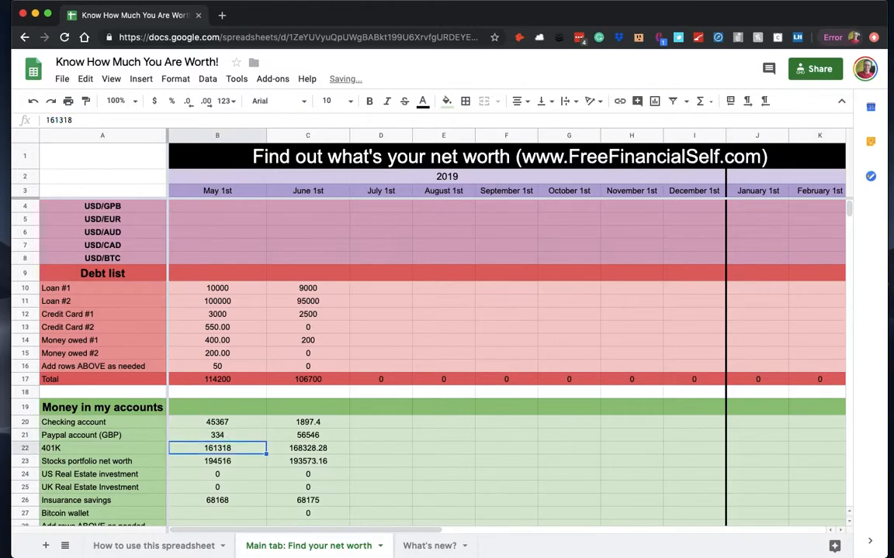
pyautogui.click(217, 301)
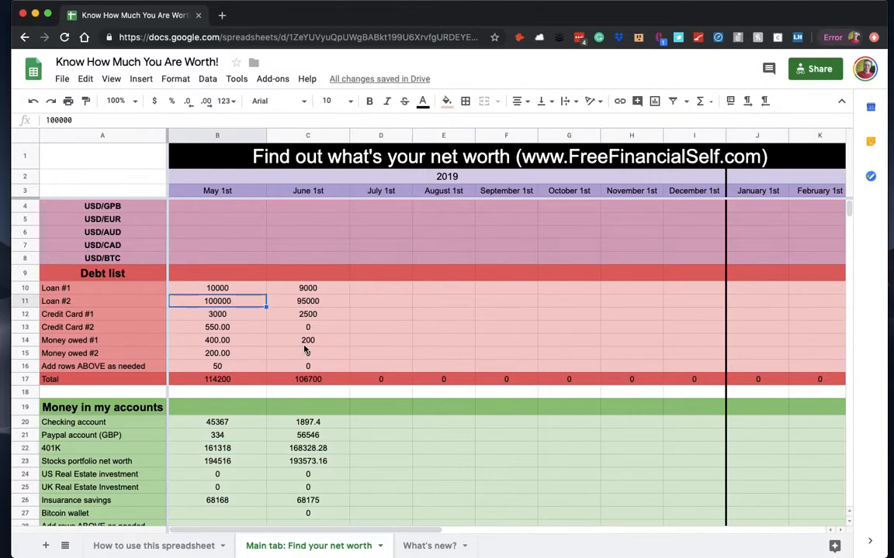
pyautogui.click(82, 437)
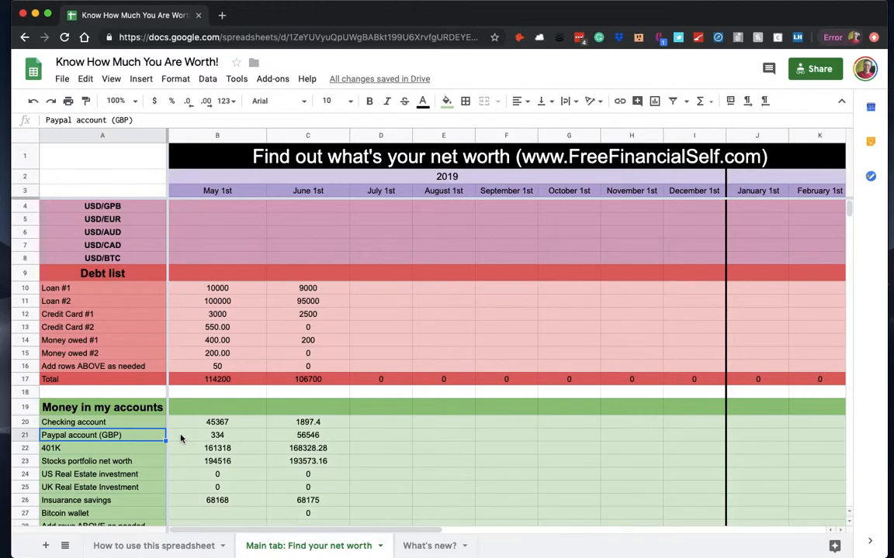
# Step: Enter the formula =GOOGLEFINANCE("CURRENCY:GBPUSD") in the May 1st cell of the USD/GPB row
pyautogui.click(200, 213)
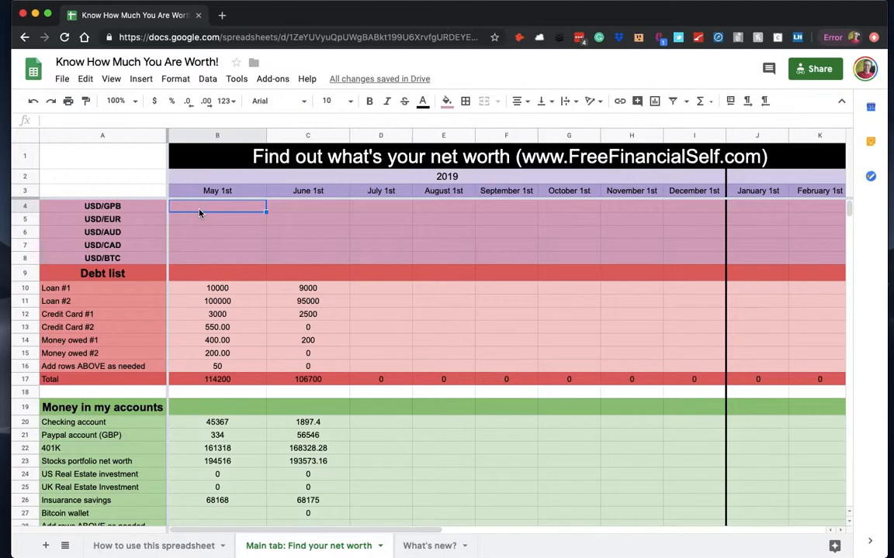
pyautogui.write('=')
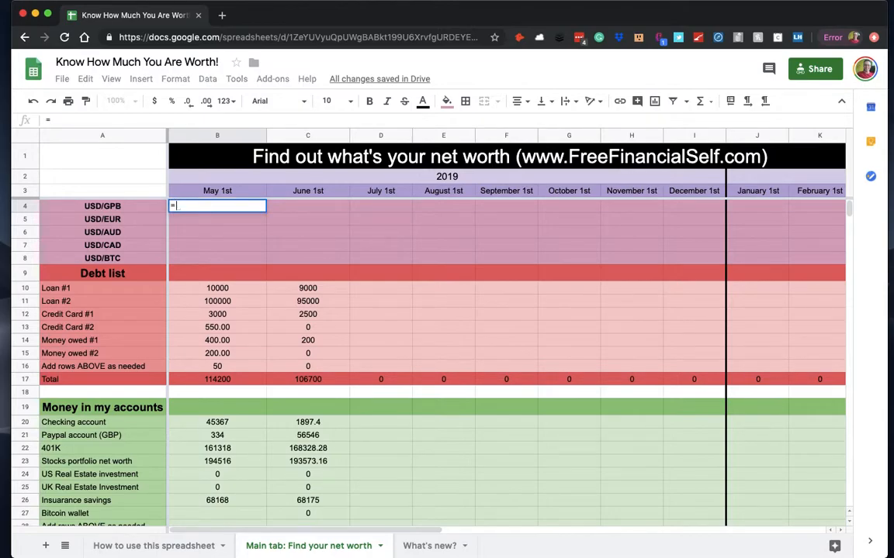
pyautogui.write('G')
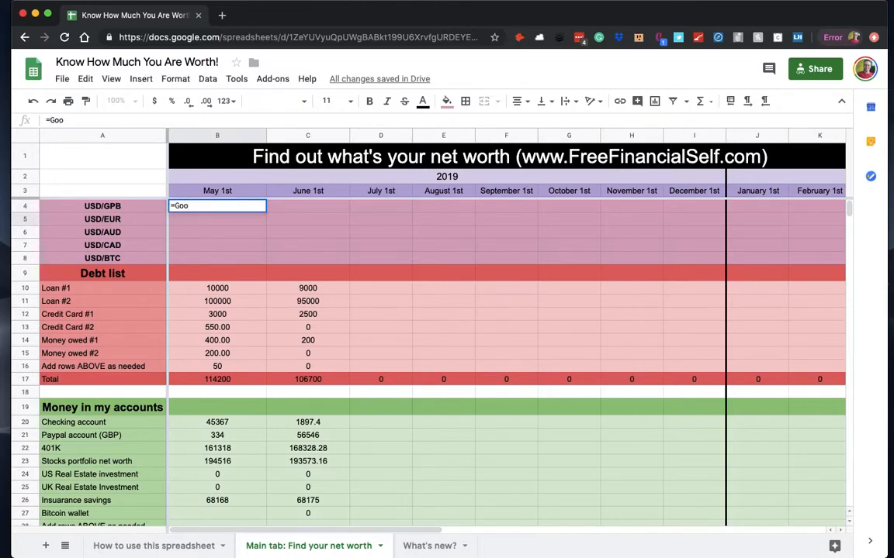
pyautogui.write('OOGLEFINANCE(')
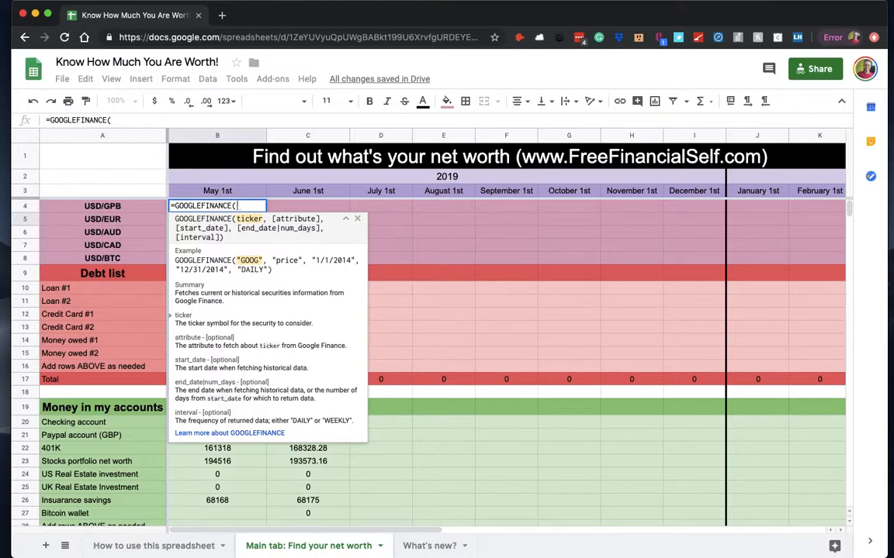
pyautogui.write('"CU')
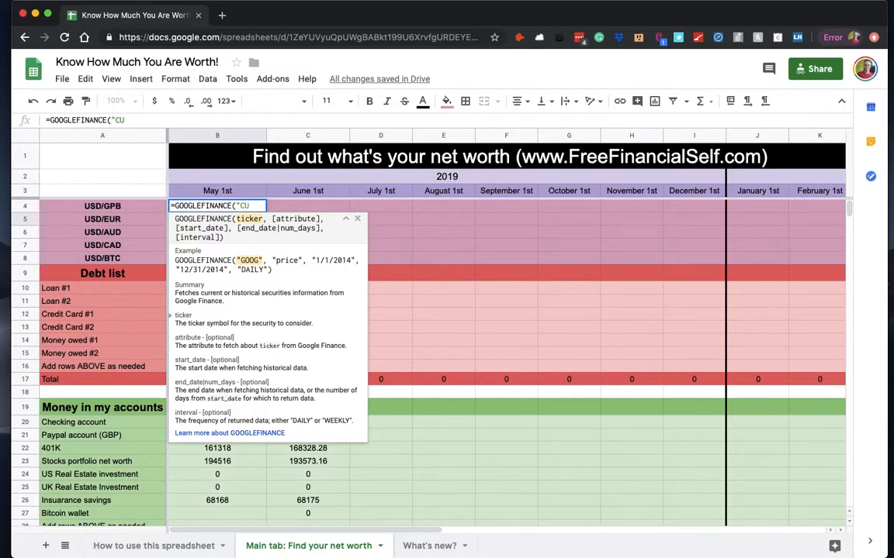
pyautogui.write('RRENCY:')
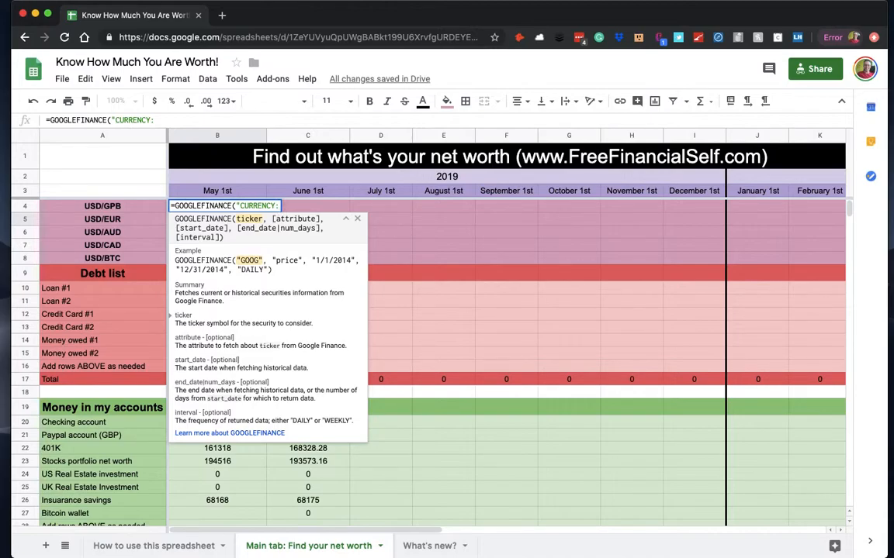
pyautogui.write('GBPUSD')
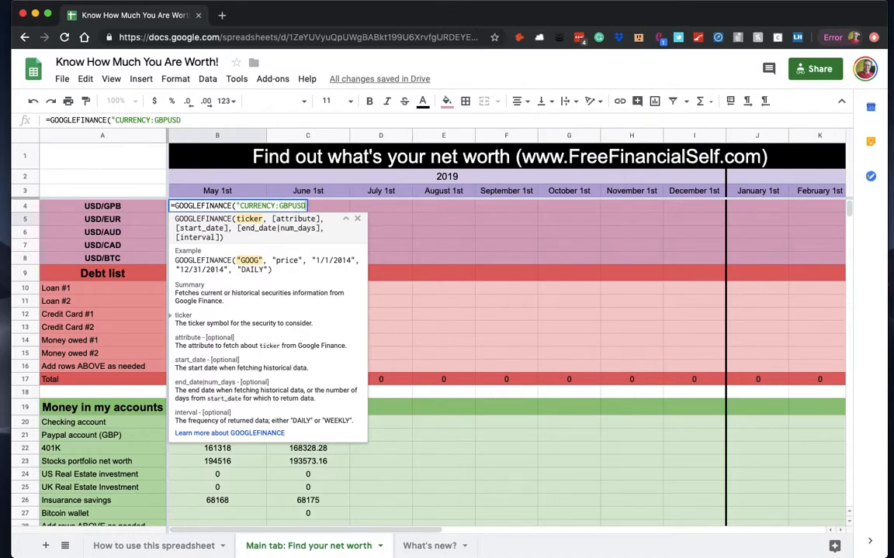
pyautogui.write('")')
pyautogui.press('BackSpace')
pyautogui.write('")')
pyautogui.press('Return')
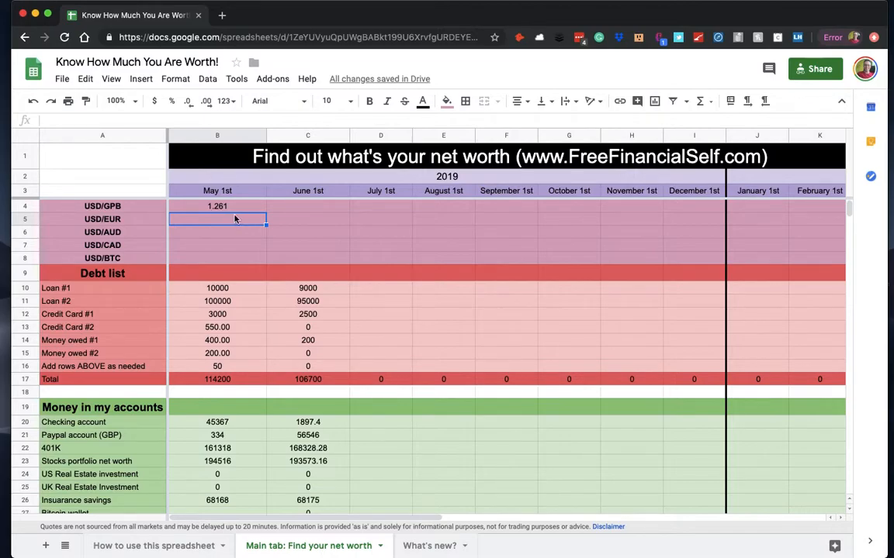
# Step: Multiply the May 1st Paypal account (GBP) amount by the exchange rate in B4, giving the formula =334*B4
pyautogui.click(287, 231)
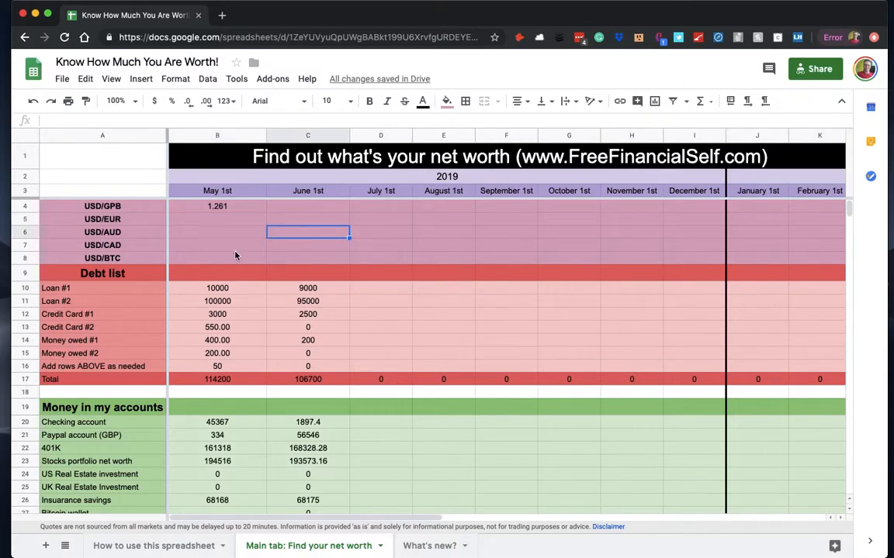
pyautogui.scroll(-1, 220, 241)
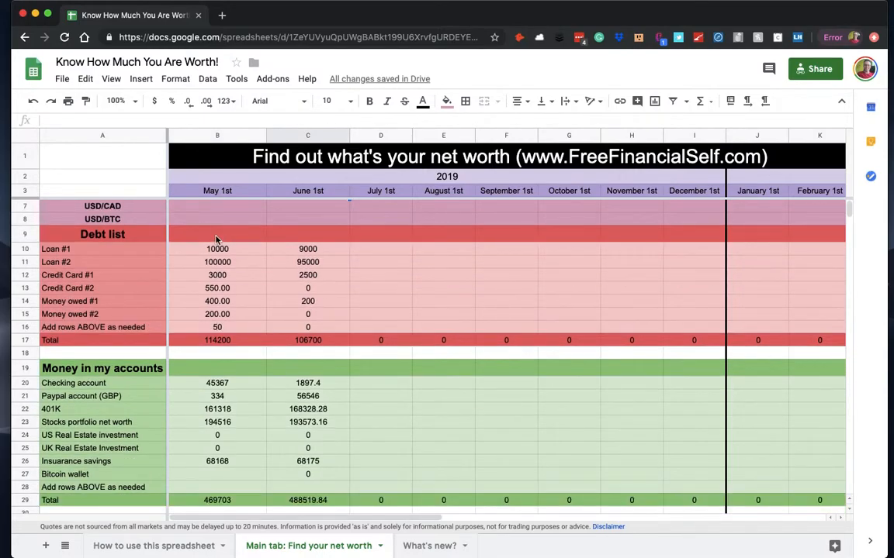
pyautogui.scroll(-1, 215, 275)
pyautogui.click(121, 354)
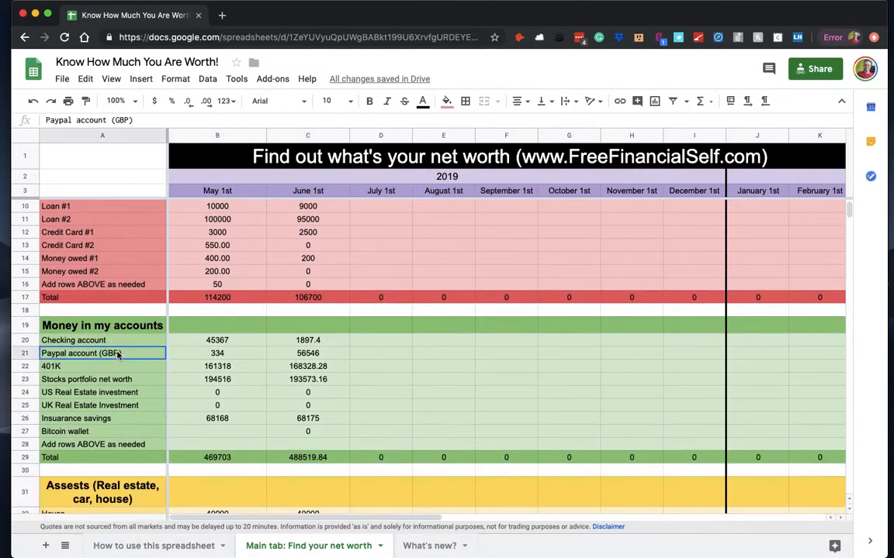
pyautogui.click(194, 355)
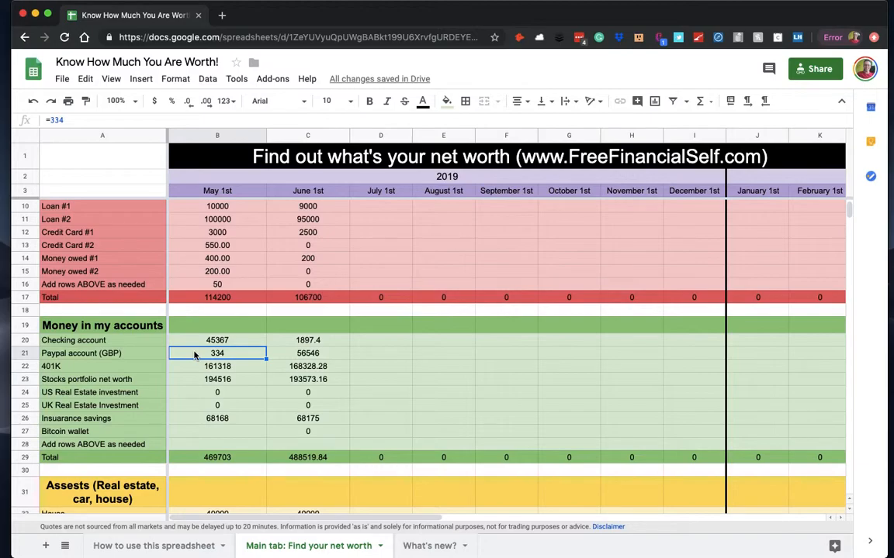
pyautogui.press('Return')
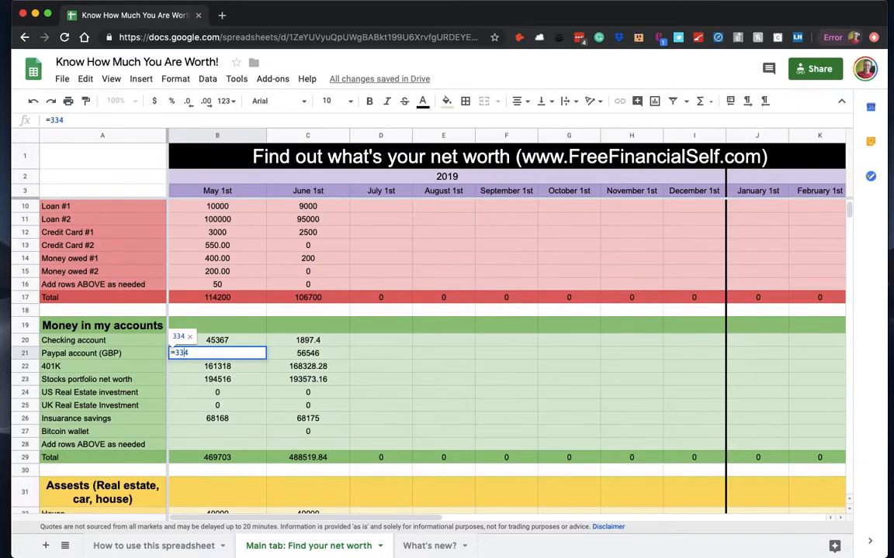
pyautogui.write('*')
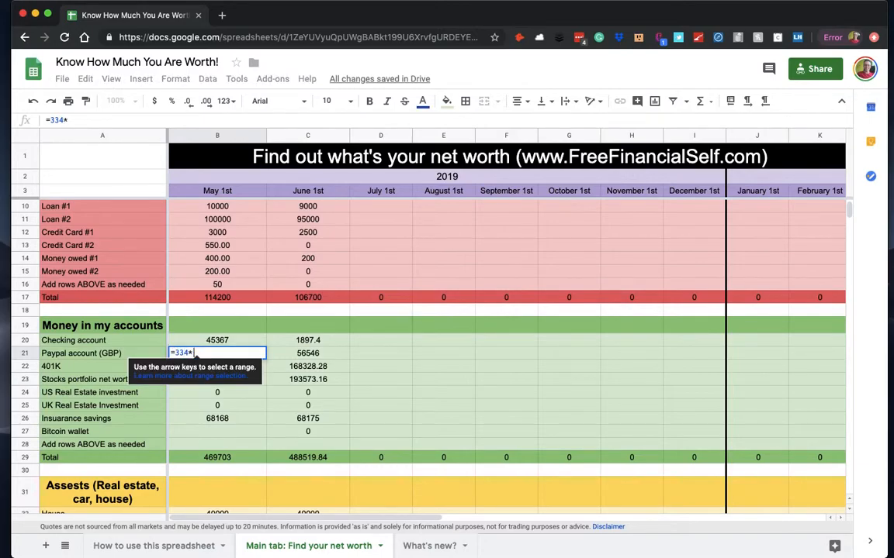
pyautogui.scroll(3, 178, 202)
pyautogui.click(186, 208)
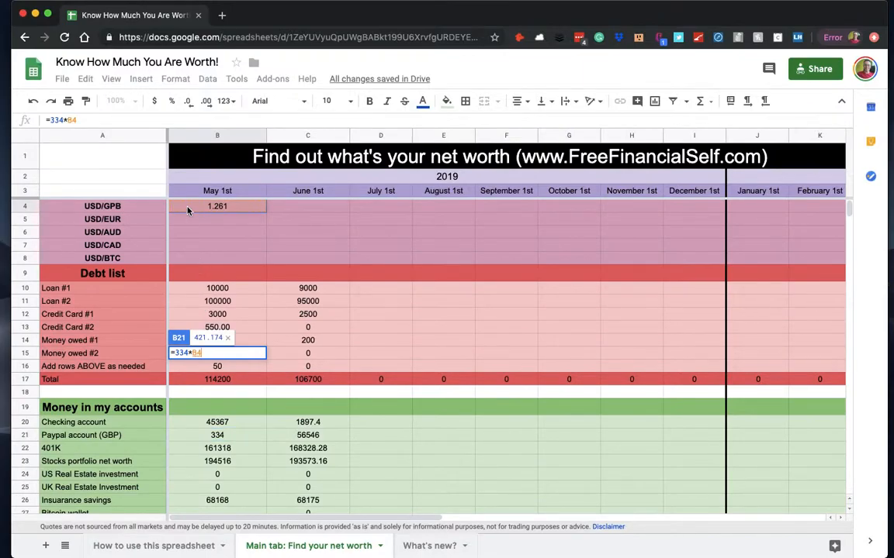
pyautogui.press('Return')
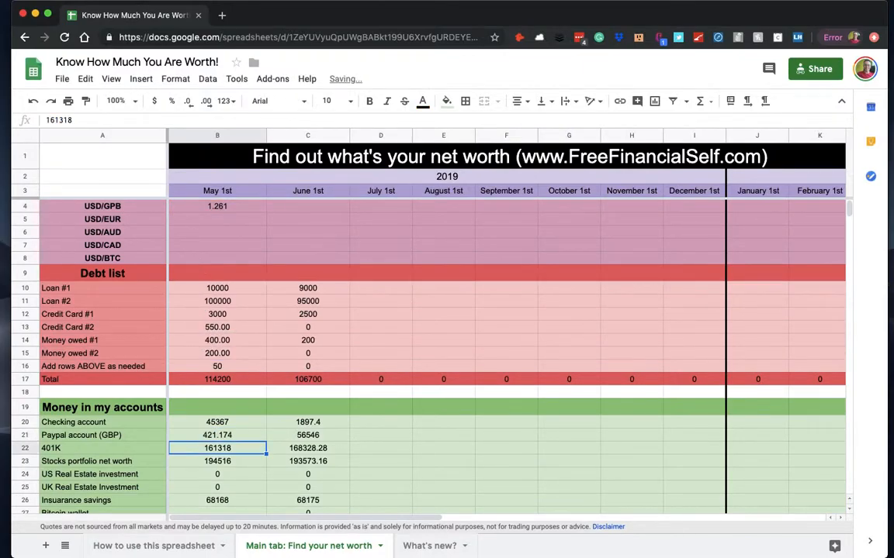
pyautogui.click(194, 437)
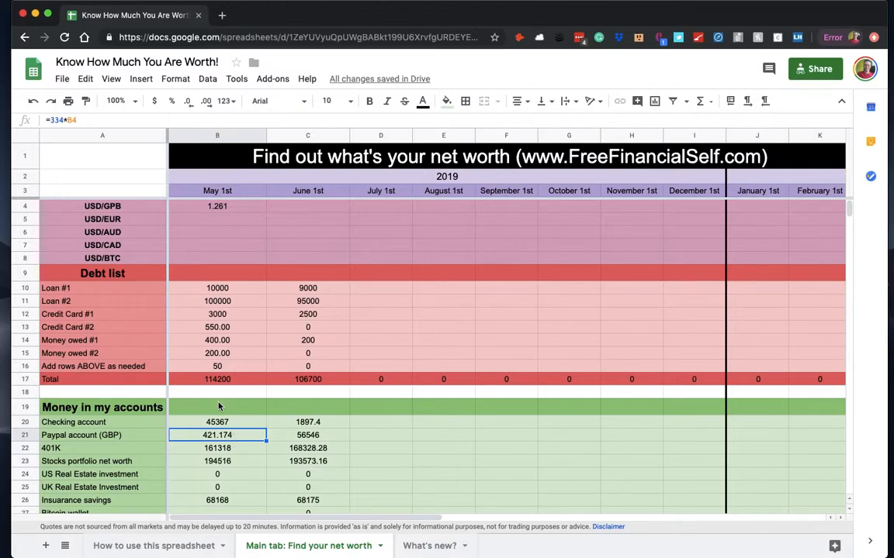
pyautogui.click(211, 326)
pyautogui.click(236, 448)
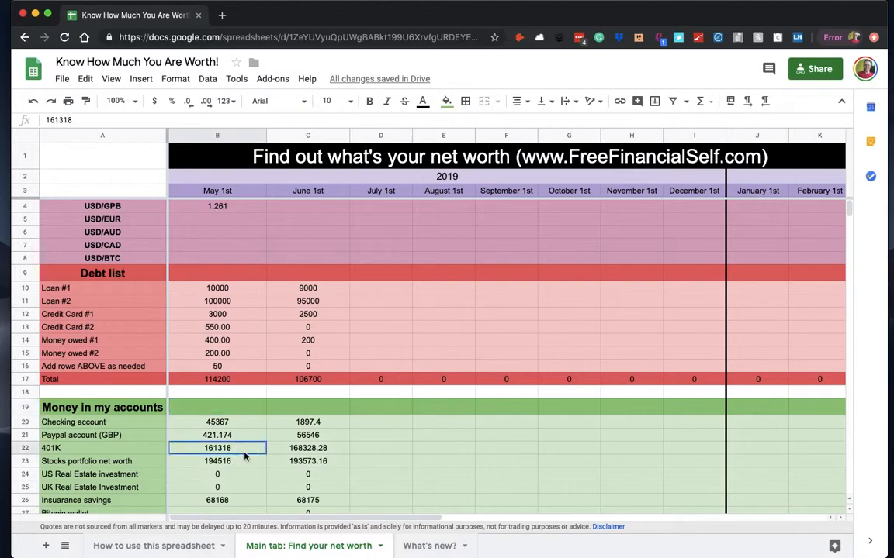
# Step: Copy the exchange rate formula from B4 into the May 1st cell of the USD/EUR row
pyautogui.click(231, 207)
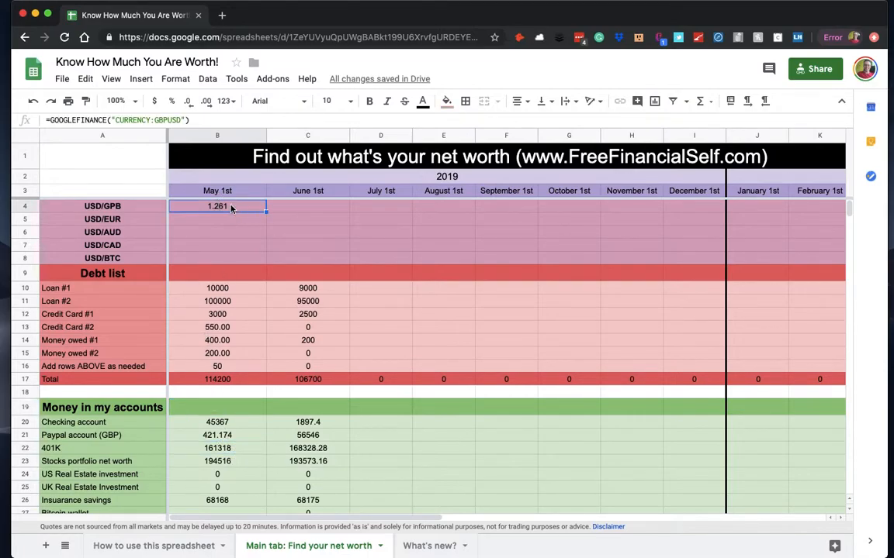
pyautogui.hotkey('ctrl', 'c')
pyautogui.click(233, 219)
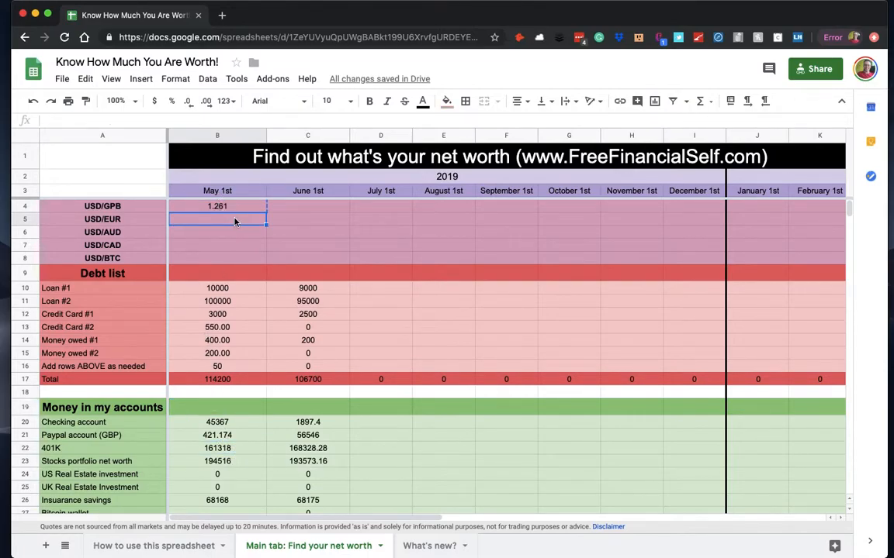
pyautogui.hotkey('ctrl', 'v')
# Step: Change the currency pair in the B5 formula to EURUSD, giving =GOOGLEFINANCE("CURRENCY:EURUSD")
pyautogui.doubleClick(235, 221)
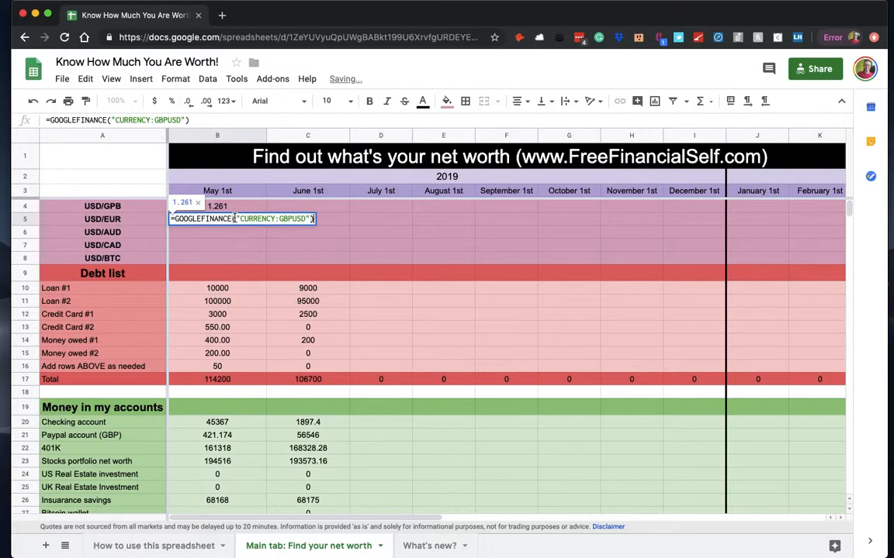
pyautogui.click(291, 220)
pyautogui.press('BackSpace')
pyautogui.press('BackSpace')
pyautogui.press('BackSpace')
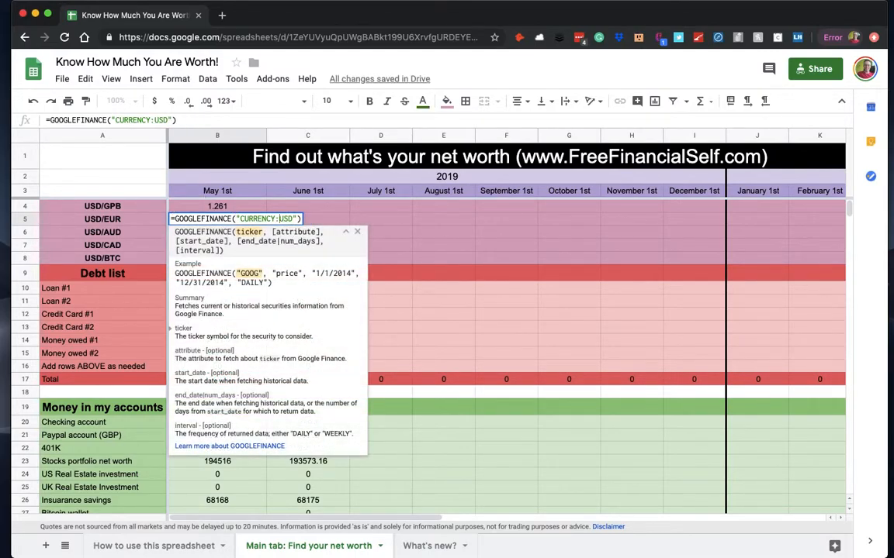
pyautogui.write('EUR')
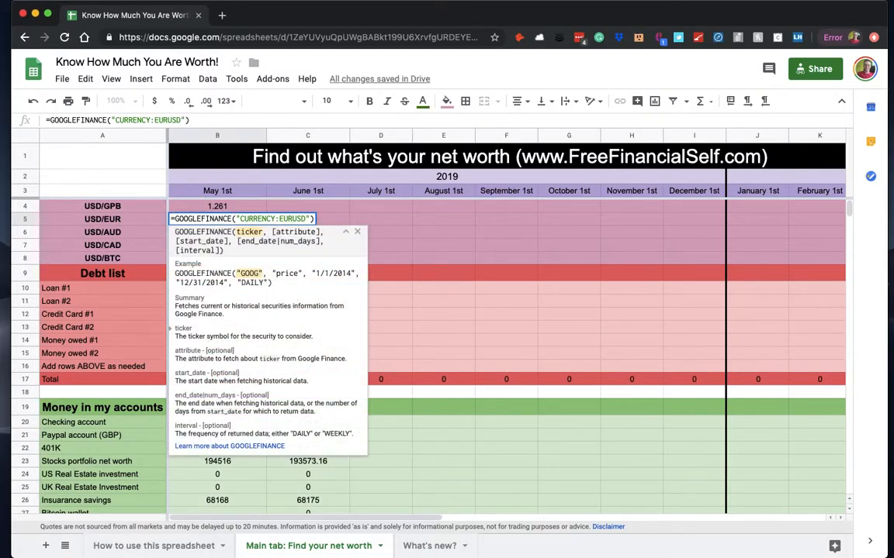
pyautogui.press('Return')
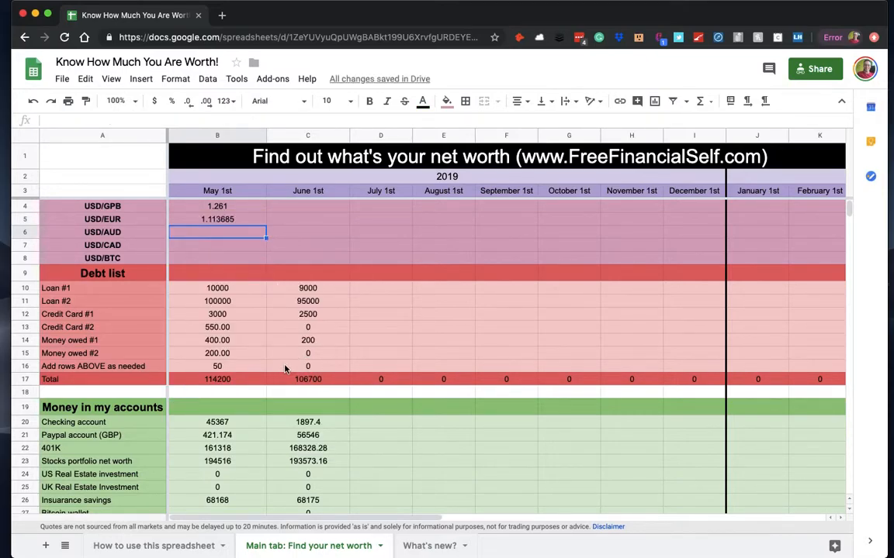
# Step: Copy the exchange rate formula from B5 into the May 1st cell of the USD/BTC row
pyautogui.click(224, 258)
pyautogui.click(208, 232)
pyautogui.click(206, 220)
pyautogui.hotkey('ctrl', 'c')
pyautogui.click(225, 260)
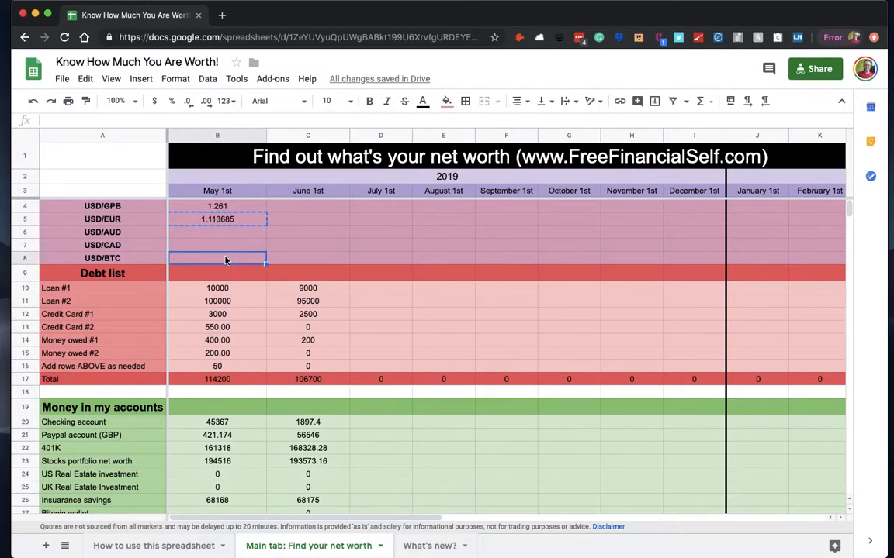
pyautogui.hotkey('ctrl', 'v')
# Step: Change the currency pair in the B8 formula to BTCUSD, giving =GOOGLEFINANCE("CURRENCY:BTCUSD")
pyautogui.doubleClick(228, 259)
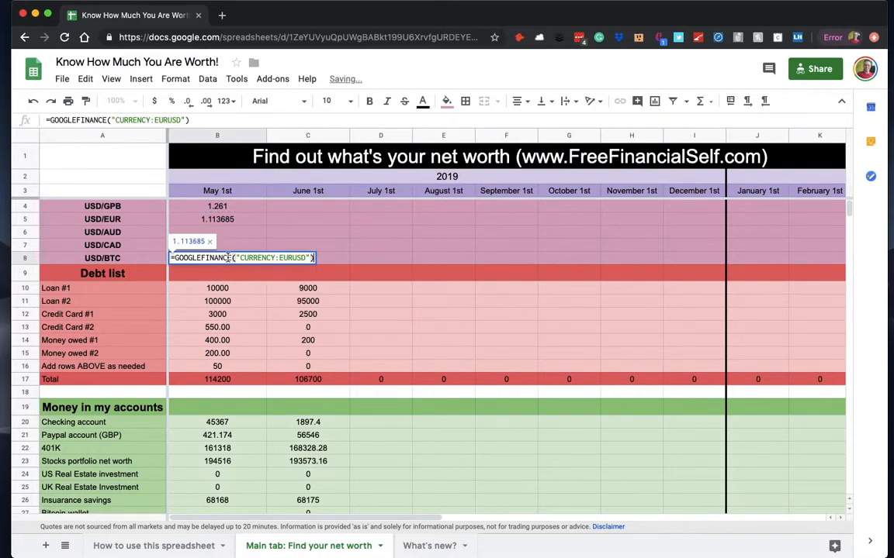
pyautogui.click(290, 259)
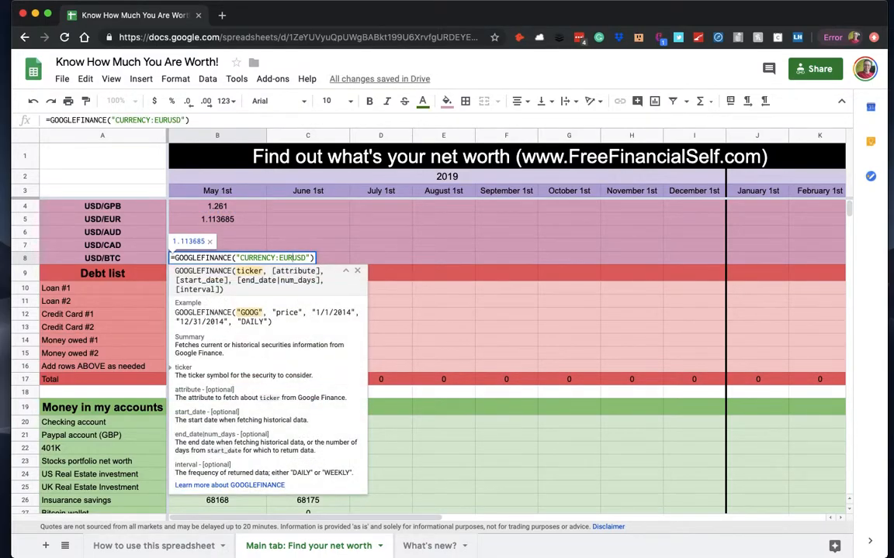
pyautogui.press('BackSpace')
pyautogui.press('BackSpace')
pyautogui.press('BackSpace')
pyautogui.write('BTC')
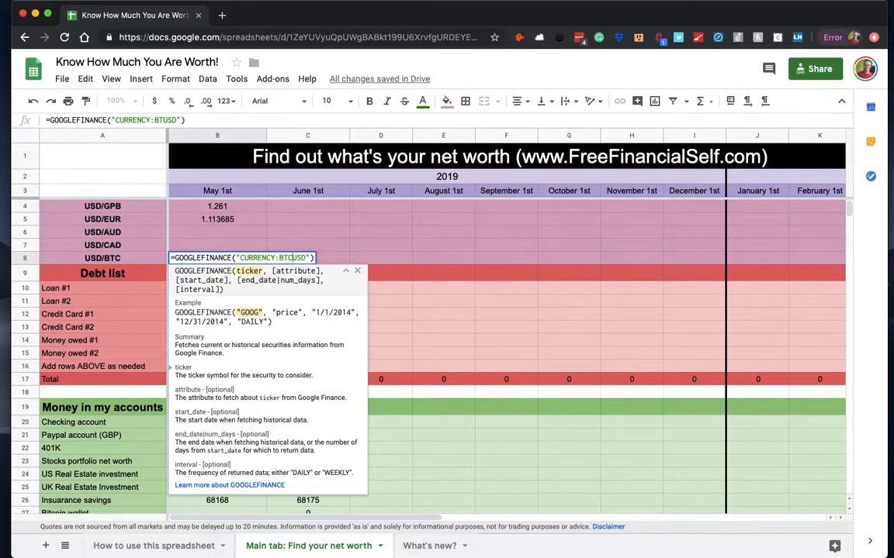
pyautogui.press('Return')
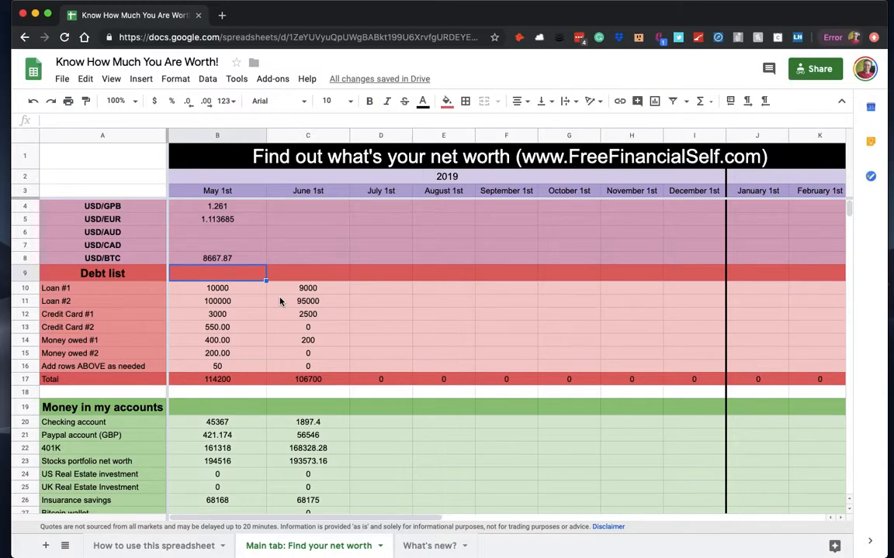
pyautogui.scroll(-7, 233, 299)
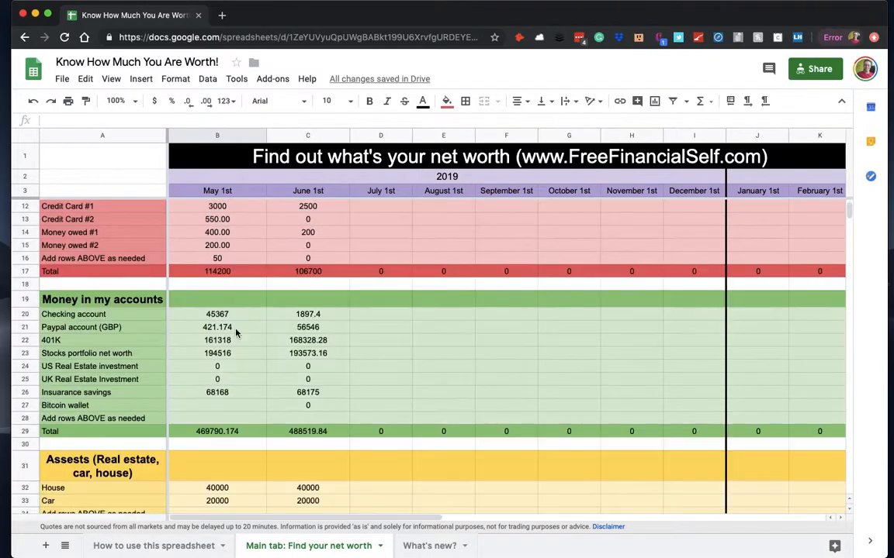
pyautogui.scroll(6, 202, 287)
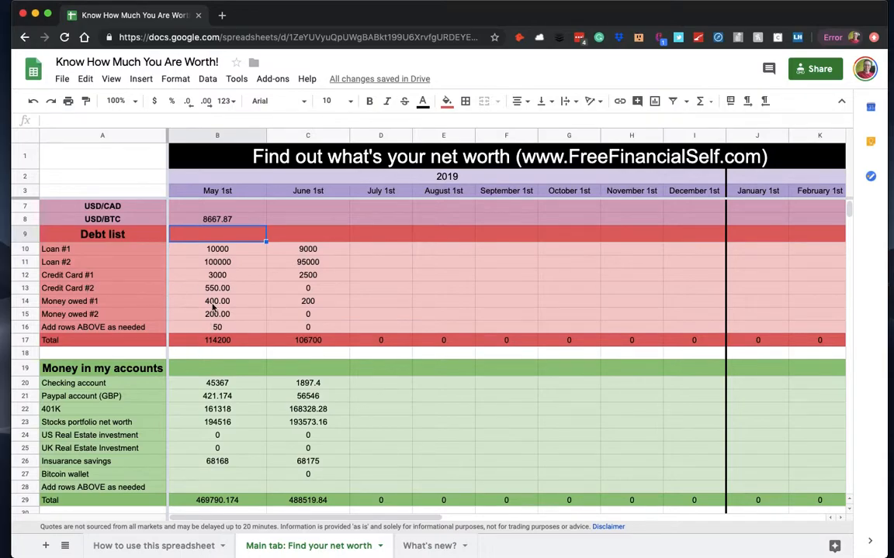
pyautogui.scroll(1, 253, 291)
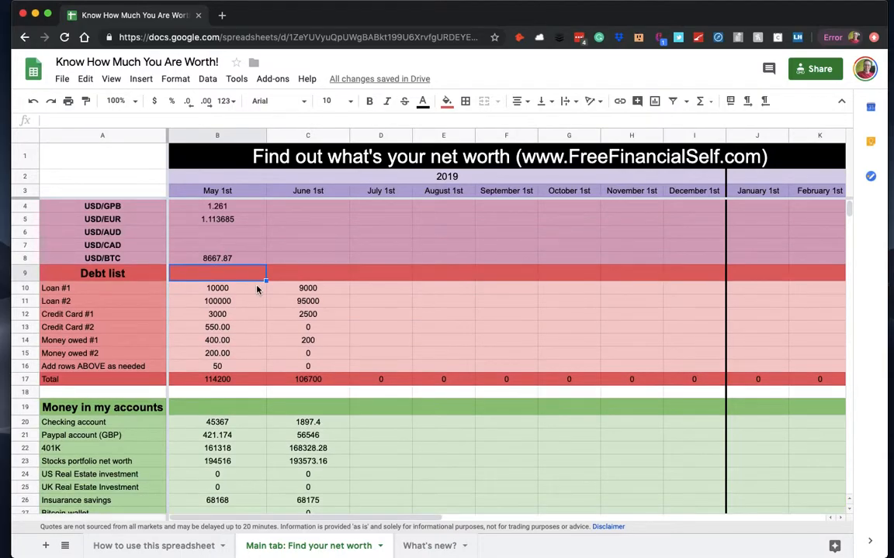
pyautogui.click(293, 206)
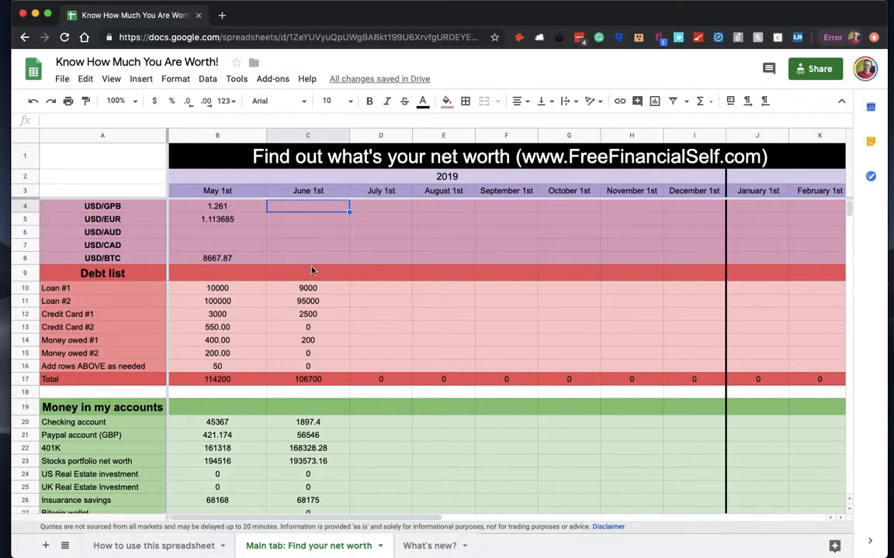
pyautogui.scroll(-1, 321, 316)
pyautogui.scroll(1, 320, 313)
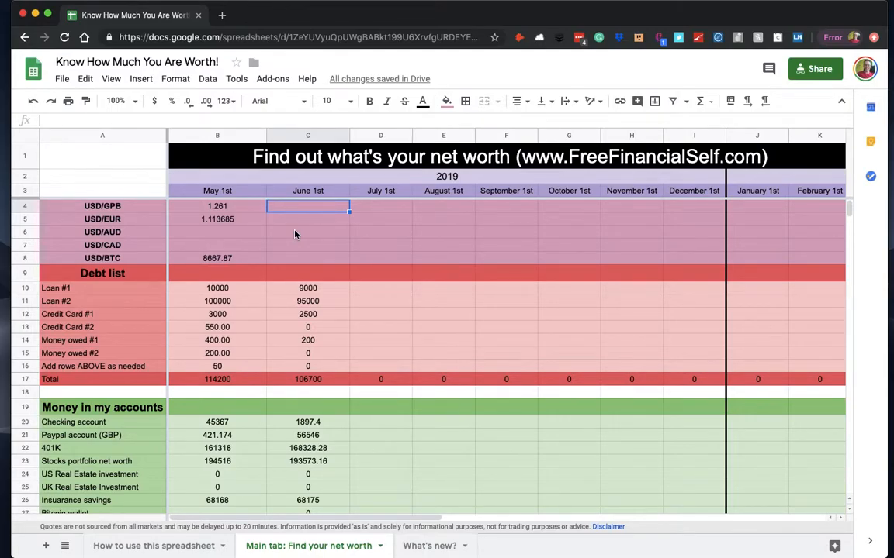
pyautogui.click(376, 314)
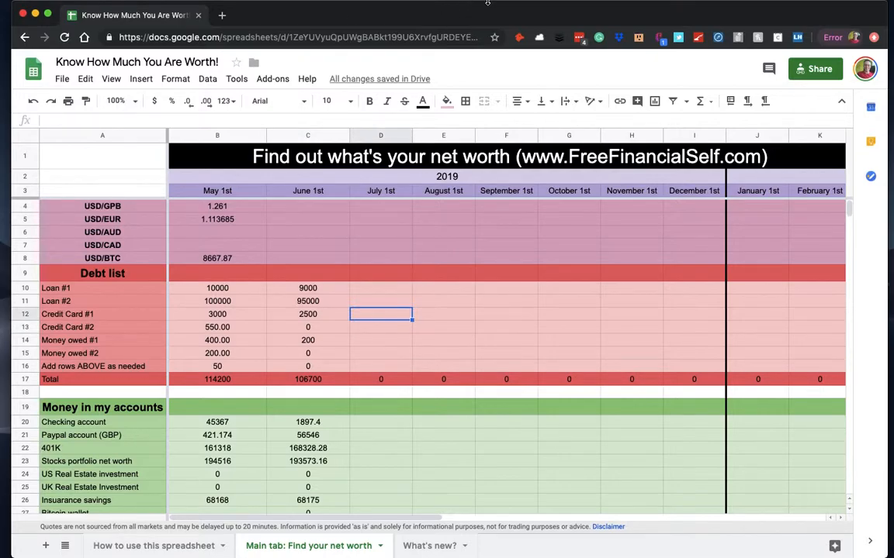